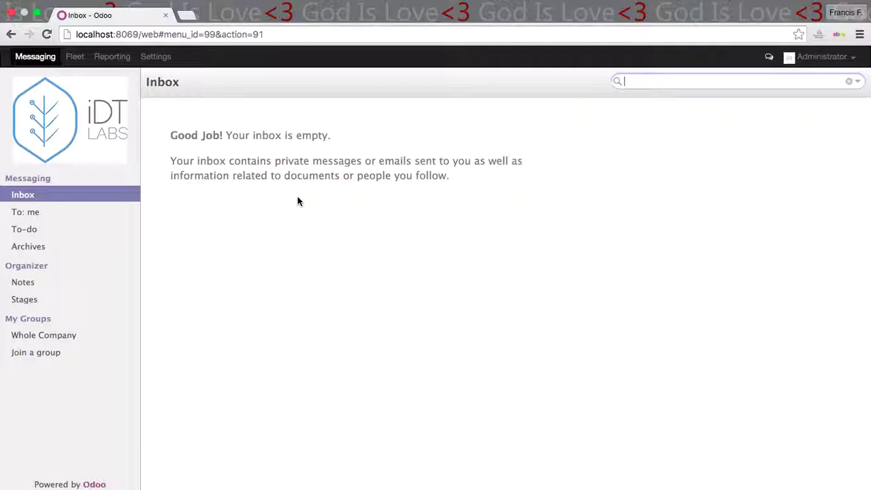
Step: Open the Fleet app to its empty Vehicles page
left_click(75, 58)
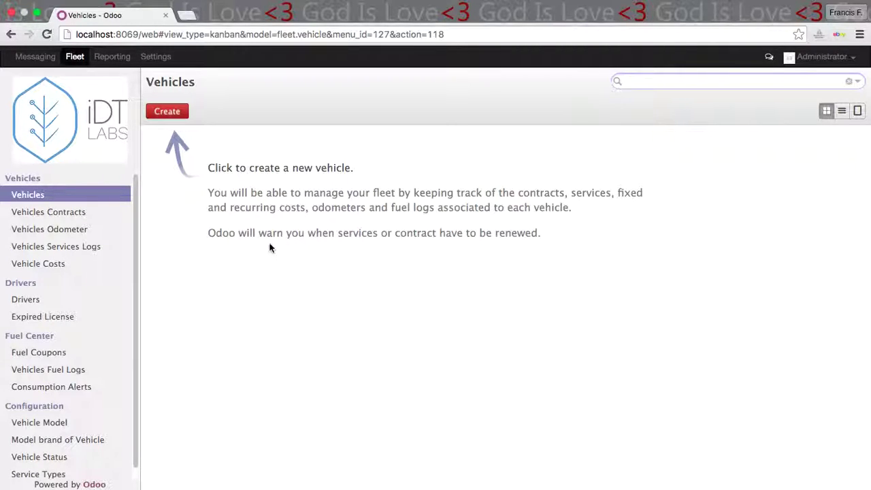
Step: Create a new vehicle record and browse the Model dropdown list
left_click(169, 113)
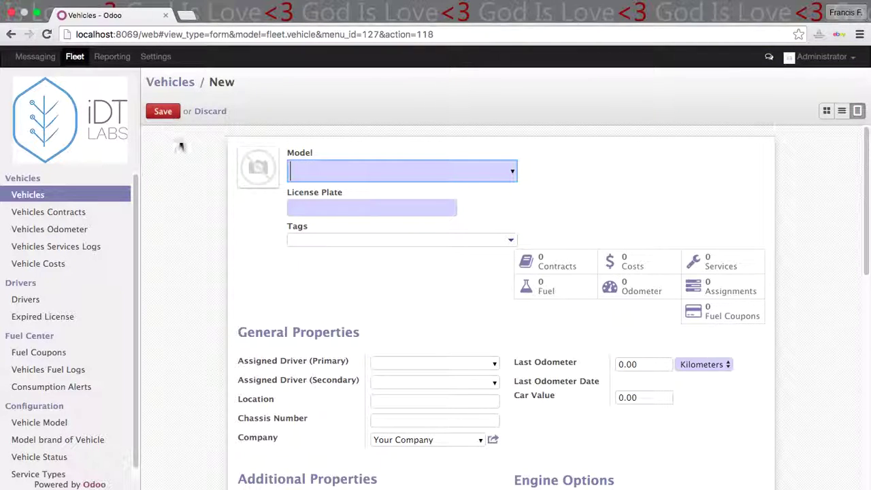
left_click(292, 171)
scroll(415, 263, "down", 10)
scroll(414, 263, "up", 10)
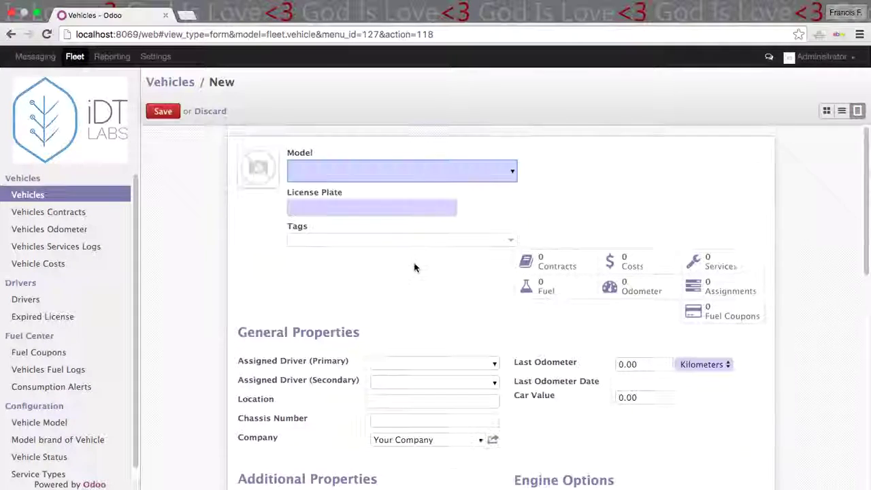
scroll(404, 260, "down", 5)
scroll(403, 260, "up", 5)
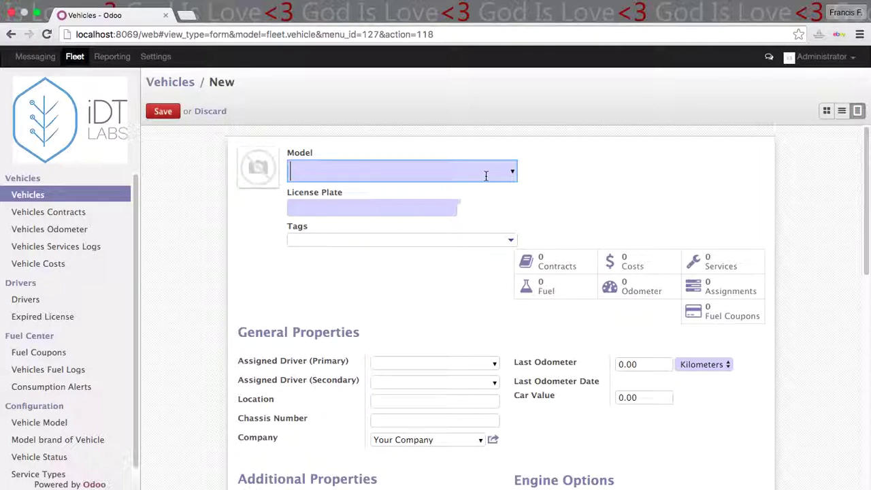
left_click(513, 174)
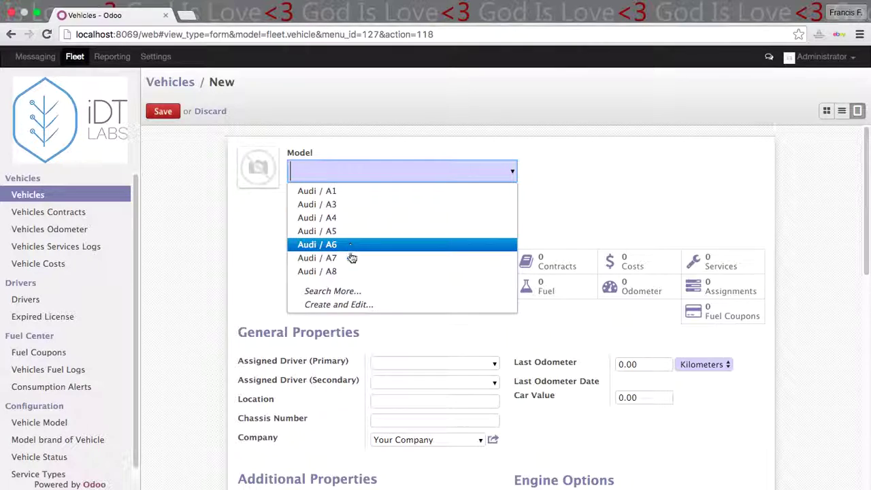
left_click(320, 173)
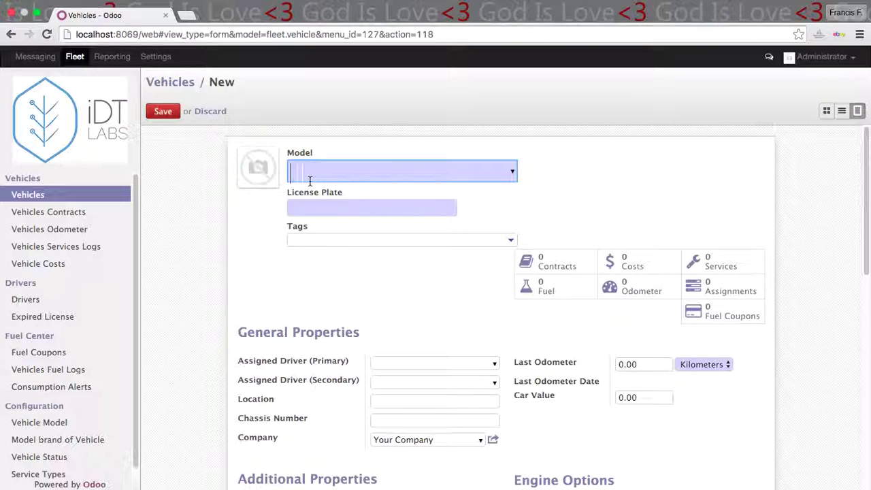
Step: Try model searches 't', 'opel', 'to' and 'lan', then clear the Model field
type("t")
key("BackSpace")
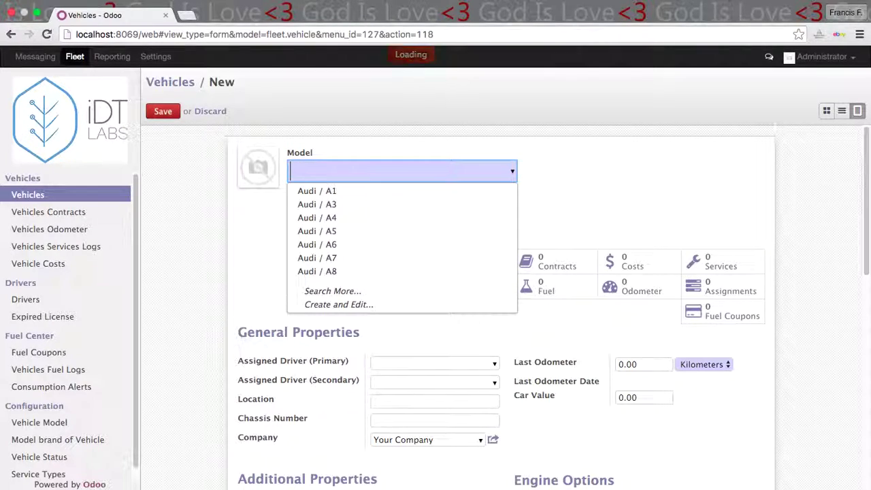
type("opel")
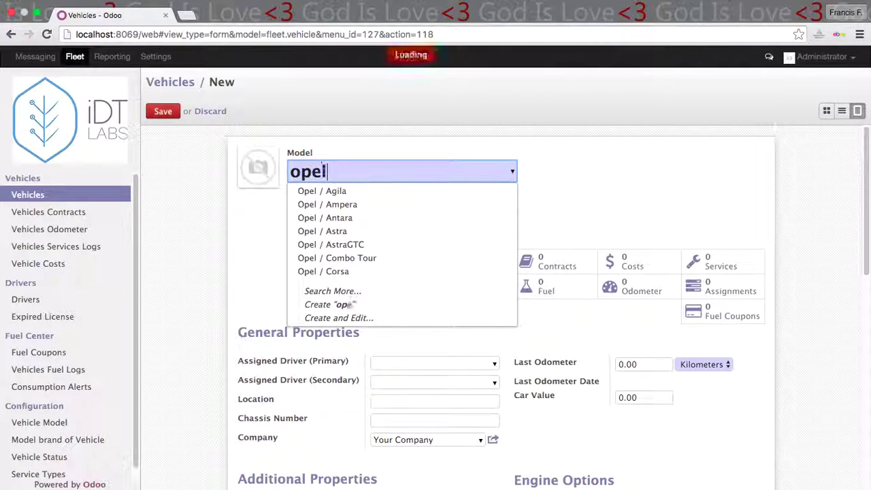
key("BackSpace")
key("BackSpace")
key("BackSpace")
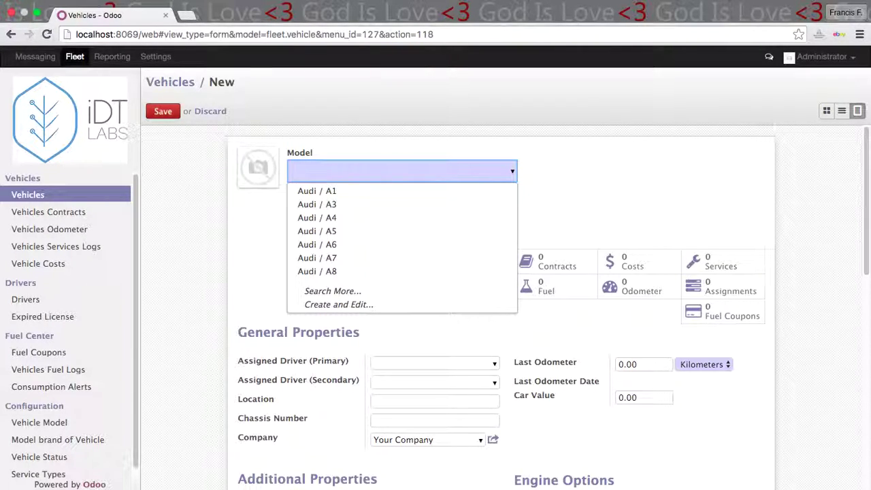
type("to")
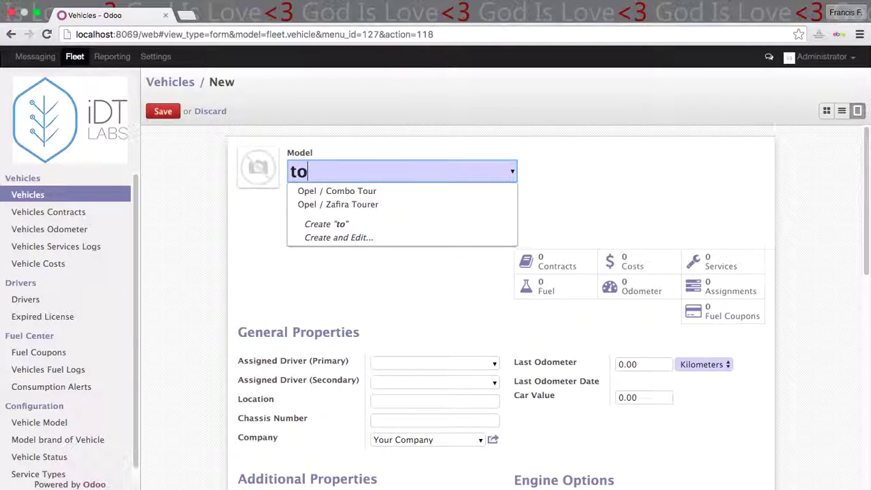
key("BackSpace")
key("BackSpace")
type("lan")
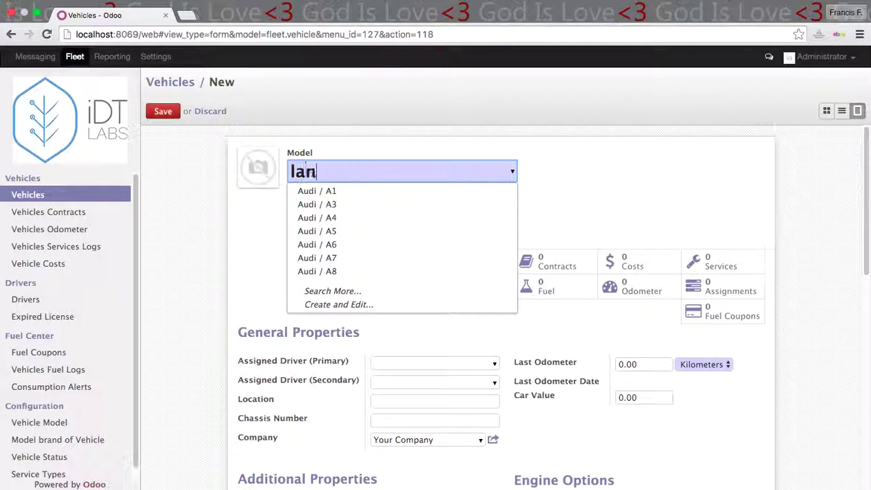
key("BackSpace")
key("BackSpace")
key("BackSpace")
left_click(336, 191)
left_click(348, 205)
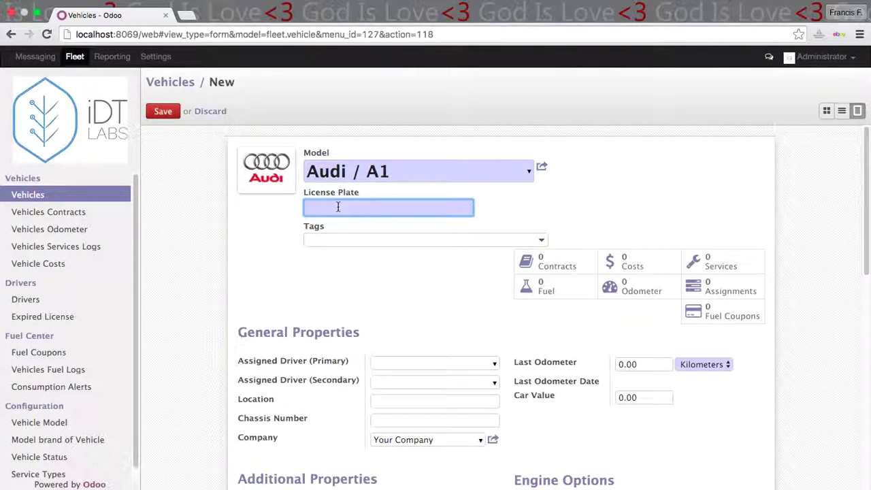
type("AGD 889")
Step: Add the Employee Car tag to the vehicle
left_click(393, 236)
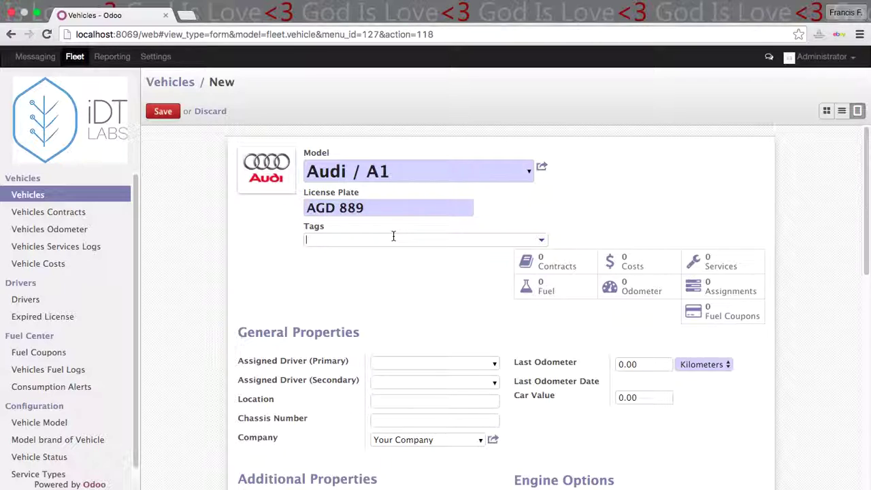
left_click(544, 242)
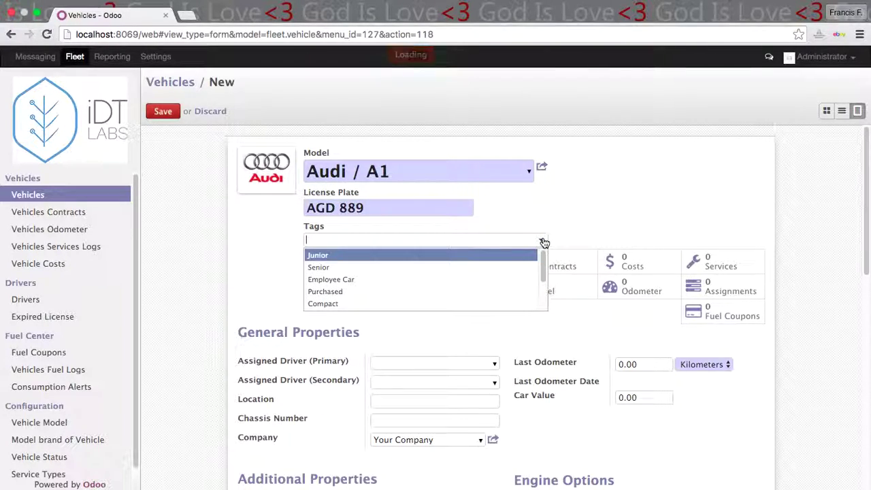
left_click_drag(543, 257, 540, 240)
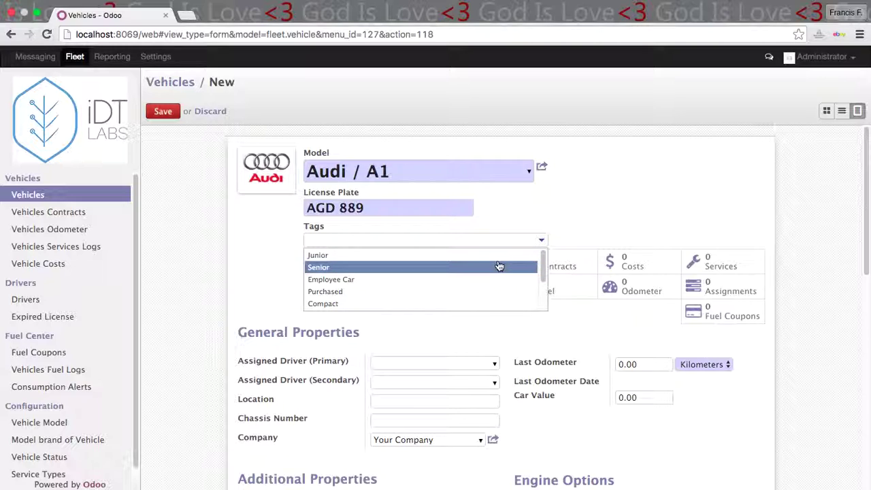
left_click(351, 280)
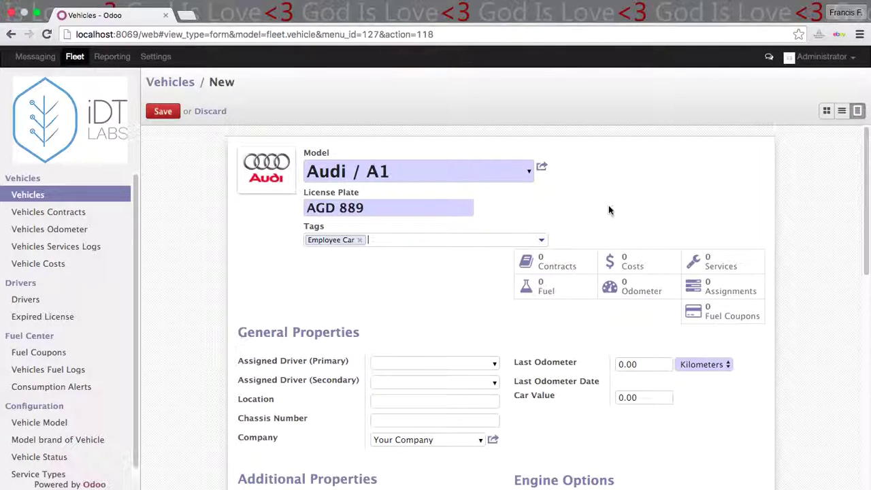
scroll(405, 303, "down", 1)
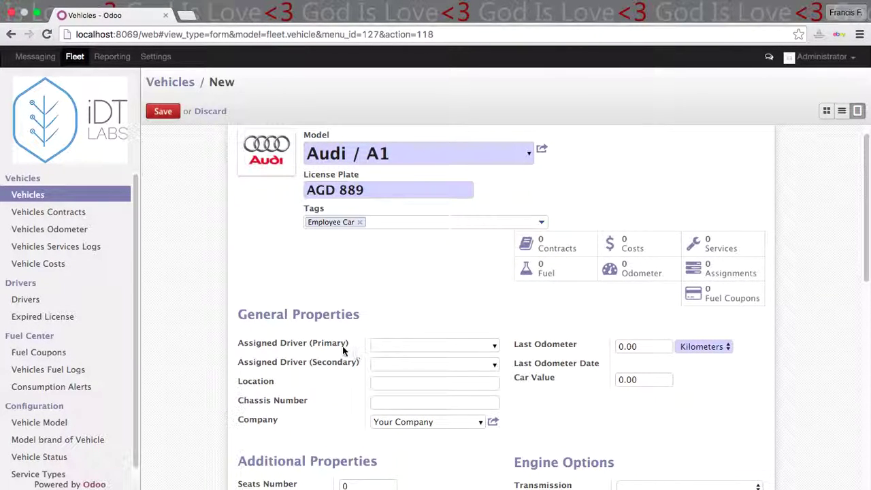
Step: Choose the listed employee as the vehicle's primary assigned driver
left_click(495, 348)
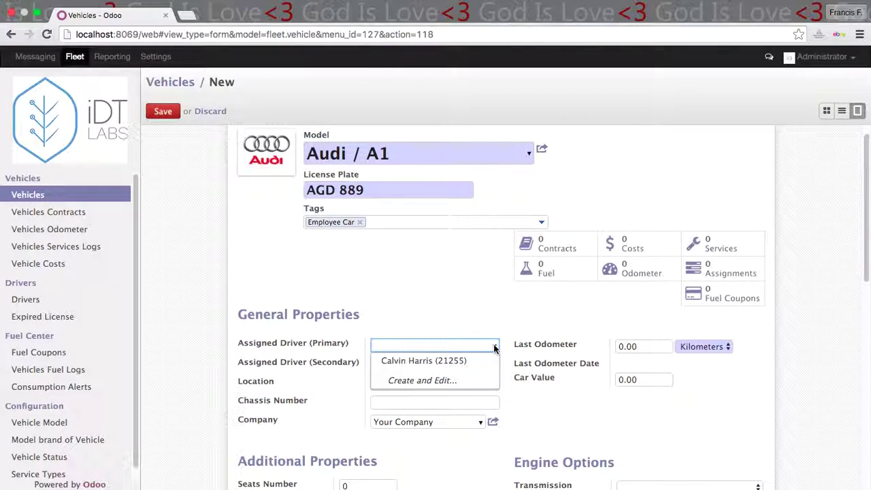
left_click(447, 361)
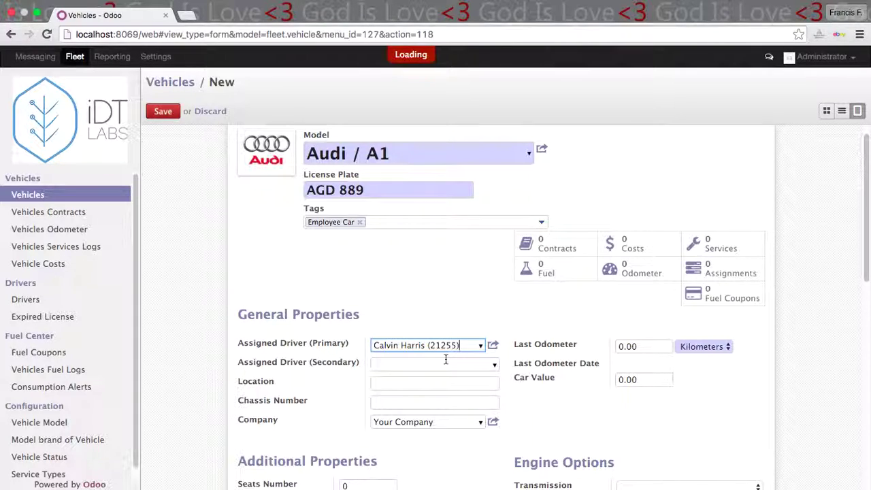
scroll(493, 314, "down", 2)
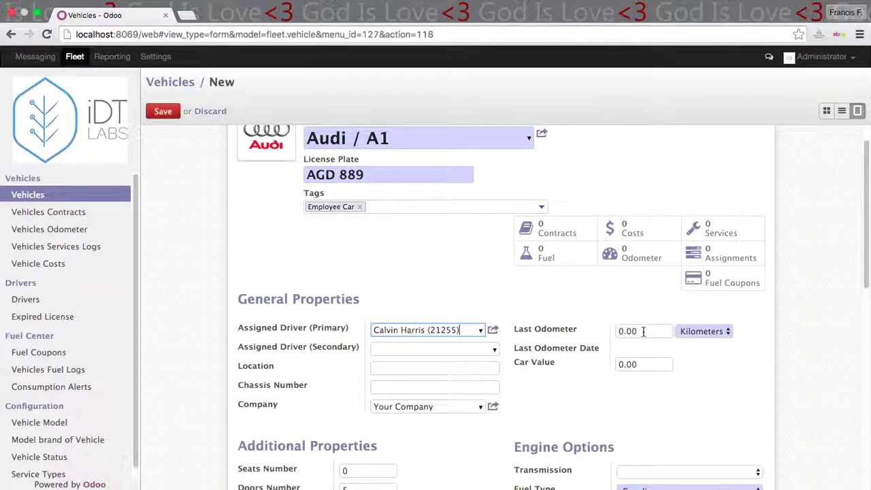
scroll(414, 293, "down", 5)
mouse_move(285, 254)
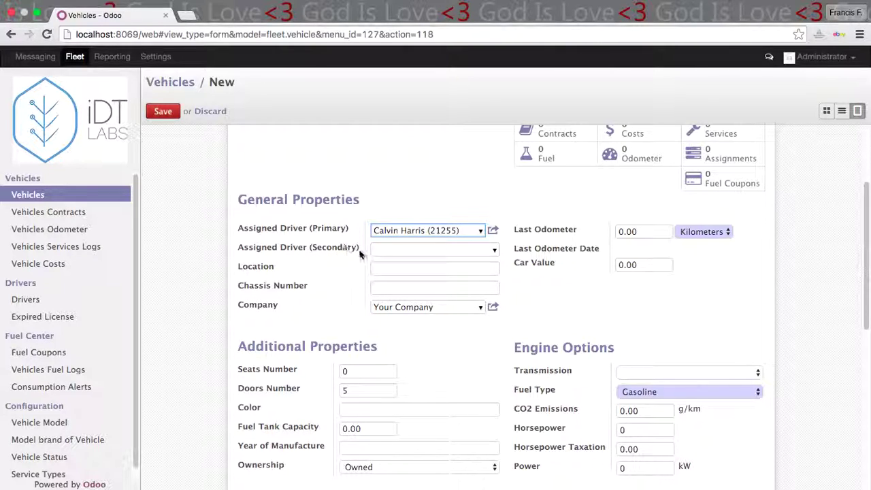
Step: Leave the secondary driver empty and set the location to HQ
left_click(494, 250)
left_click(334, 269)
left_click(412, 268)
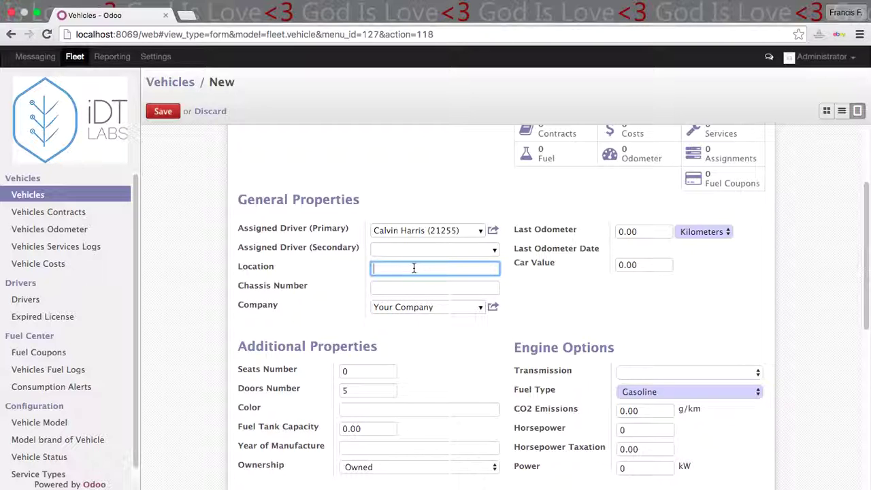
scroll(413, 268, "down", 2)
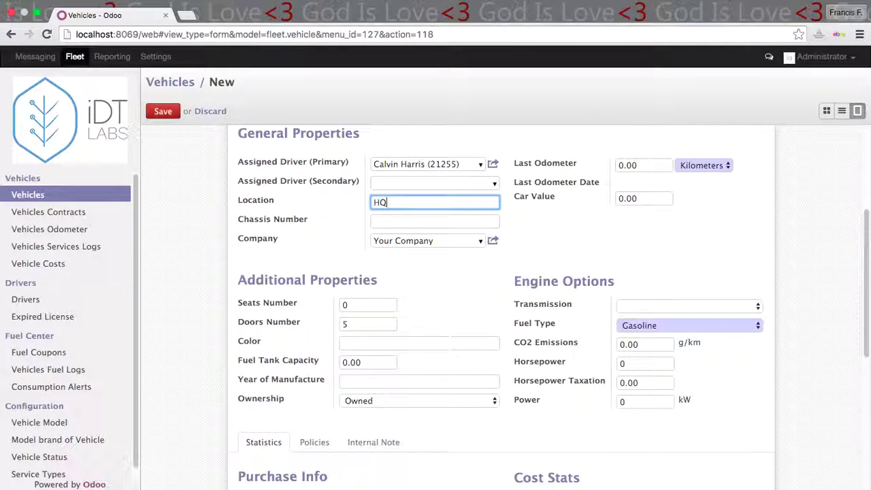
type("HQ")
Step: Enter chassis number VK12HJ6754 and car value 50000000
left_click(395, 224)
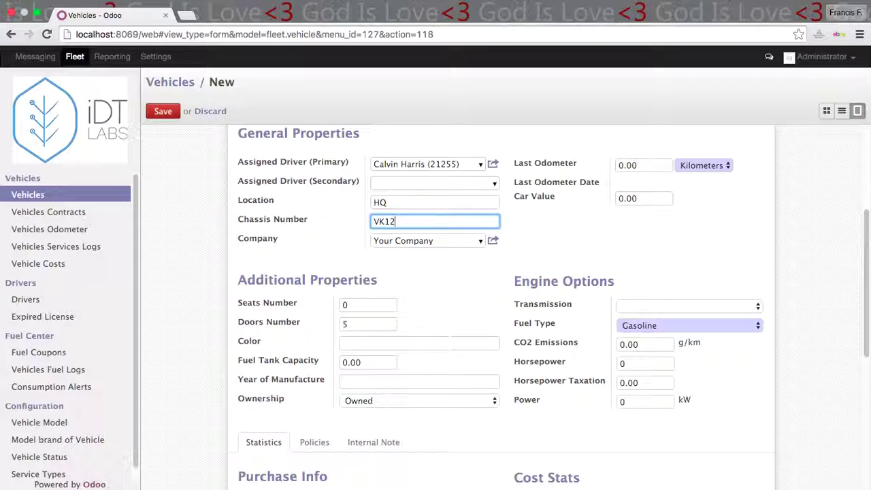
type("VK12HJ6754")
left_click(646, 199)
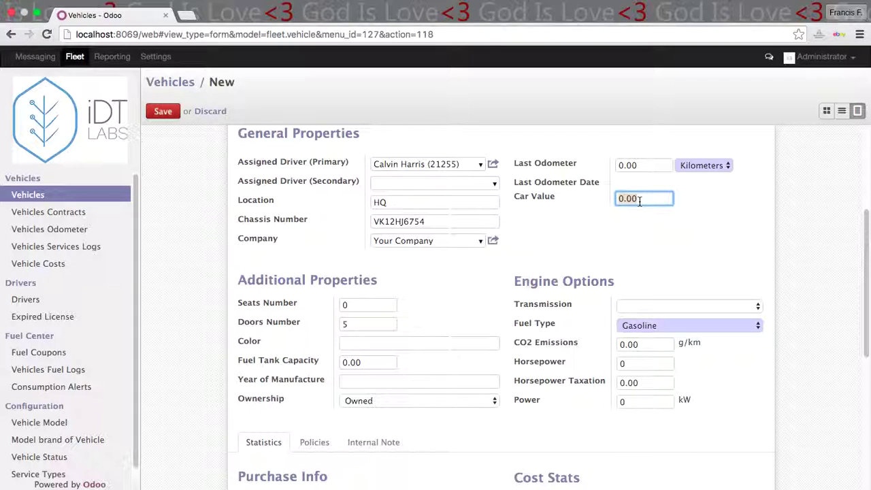
type("6")
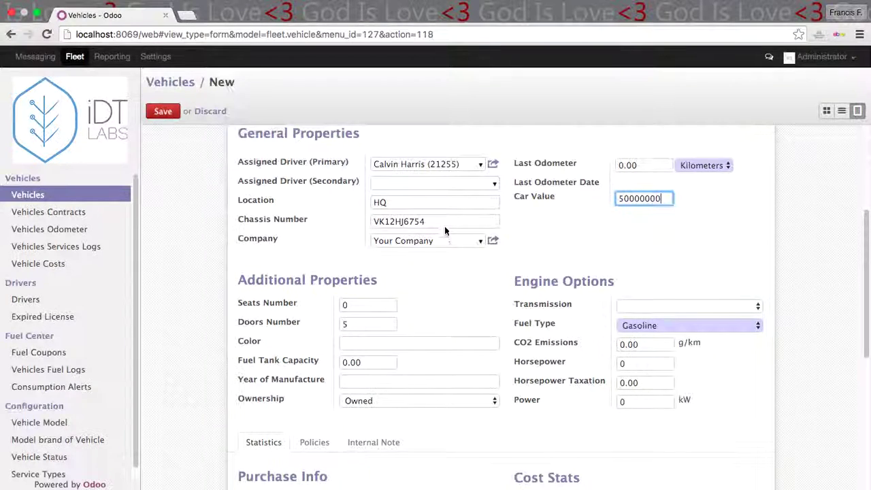
scroll(408, 252, "down", 2)
Step: Enter 5 seats, 5 doors, Black colour, fuel tank capacity 60 and year 2015
left_click(331, 243)
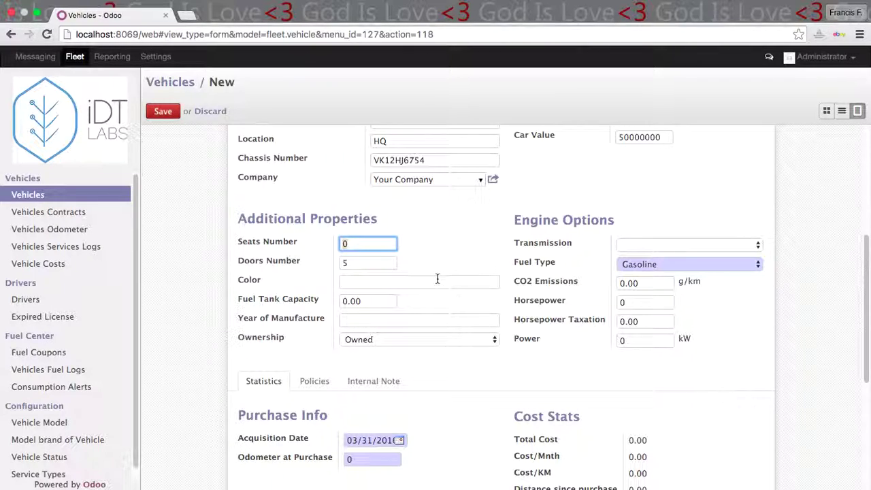
scroll(409, 315, "up", 5)
scroll(410, 319, "down", 4)
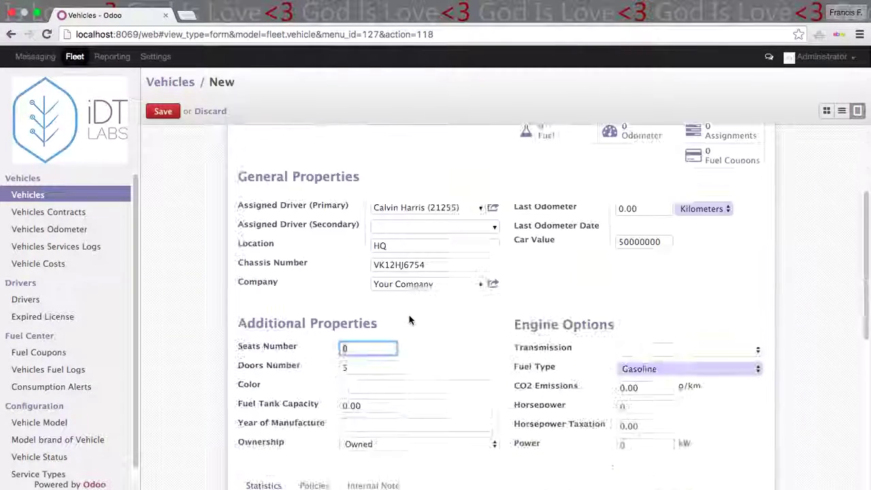
type("5")
left_click(360, 300)
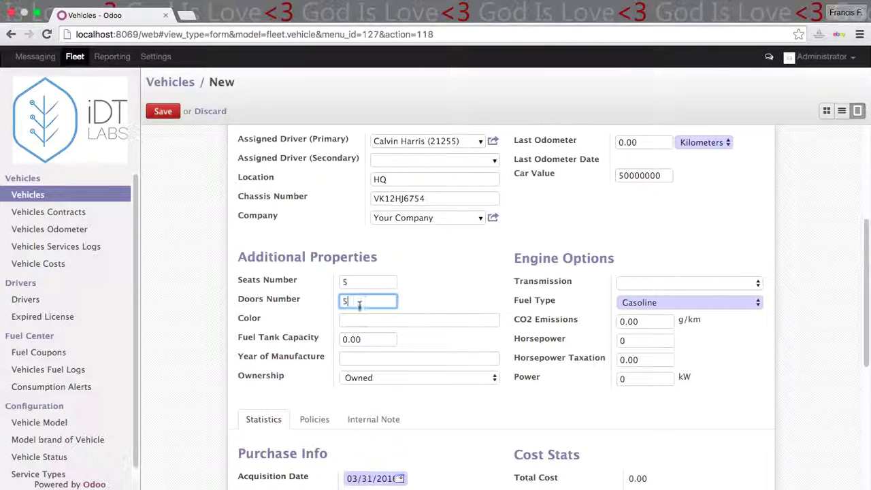
left_click(380, 322)
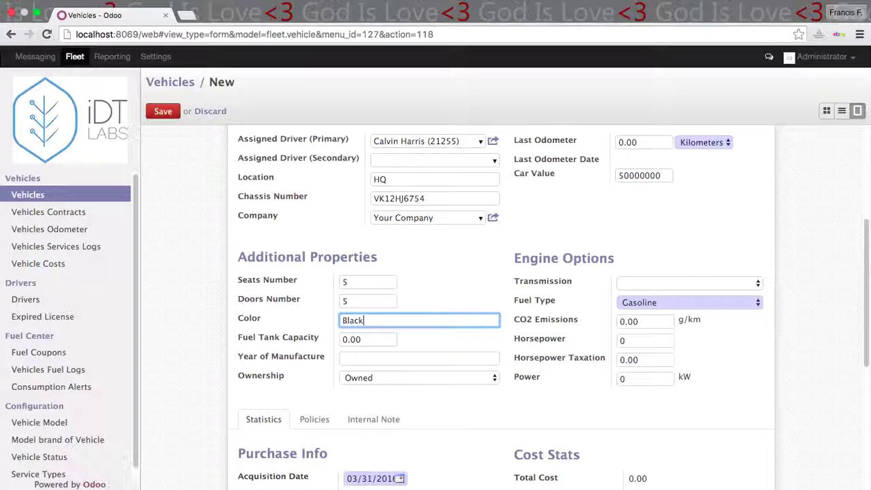
left_click(364, 339)
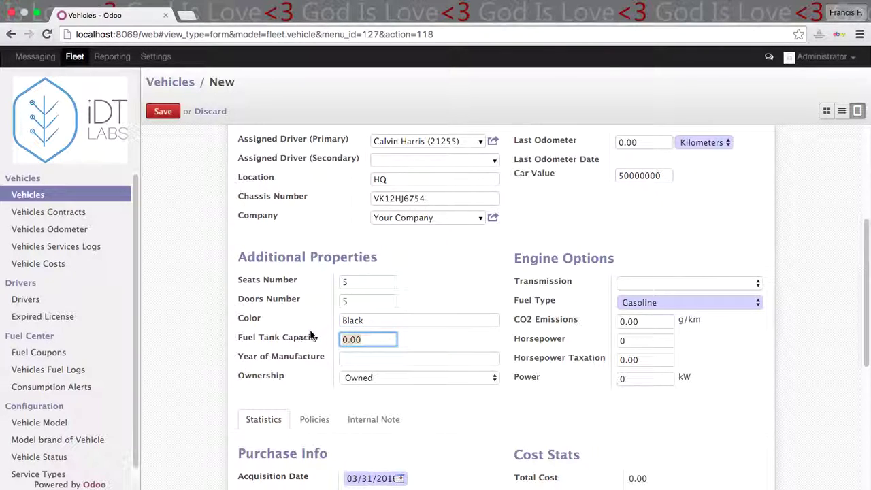
type("60")
left_click(358, 358)
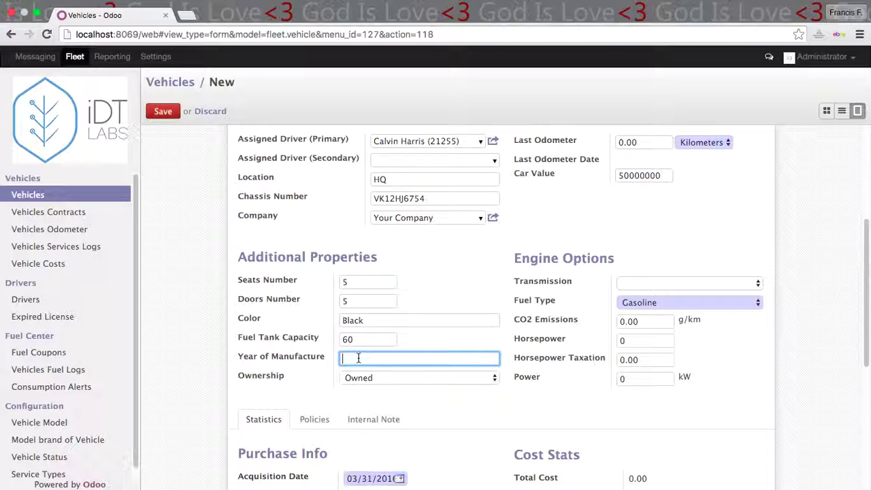
type("2015")
Step: Set ownership to Private (owned by employee)
scroll(370, 313, "up", 3)
scroll(370, 313, "down", 4)
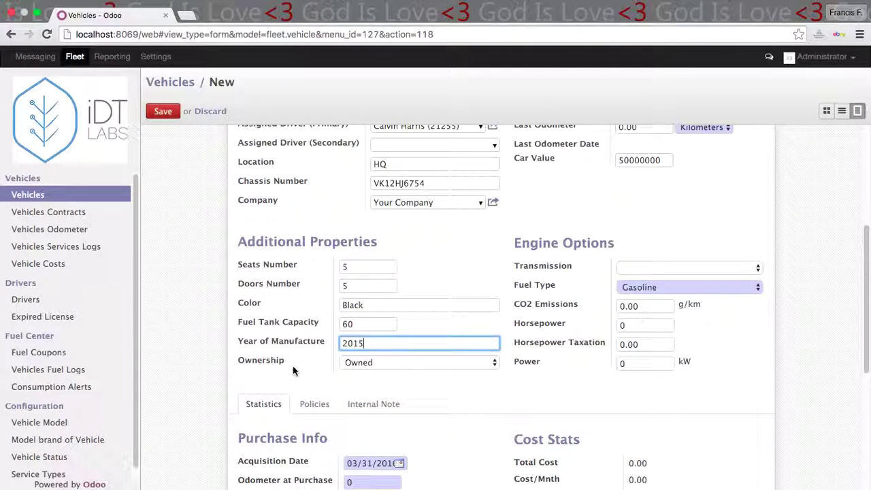
scroll(331, 368, "up", 5)
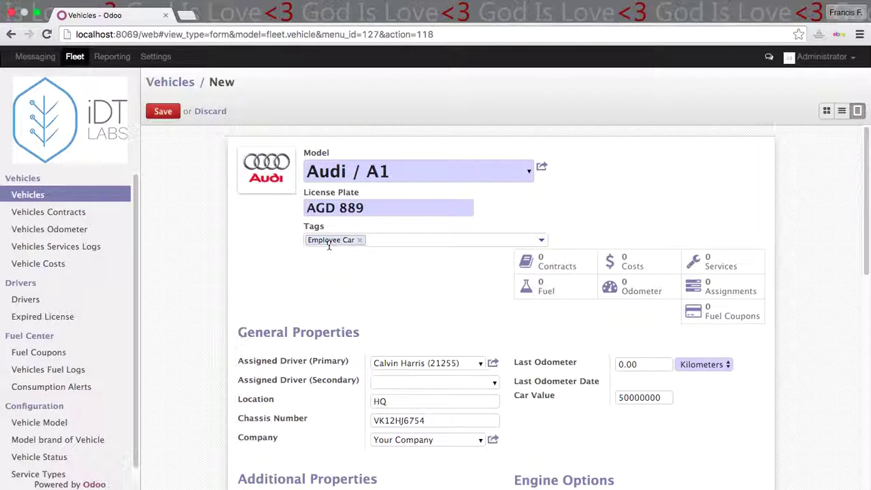
scroll(372, 307, "down", 10)
scroll(369, 306, "up", 2)
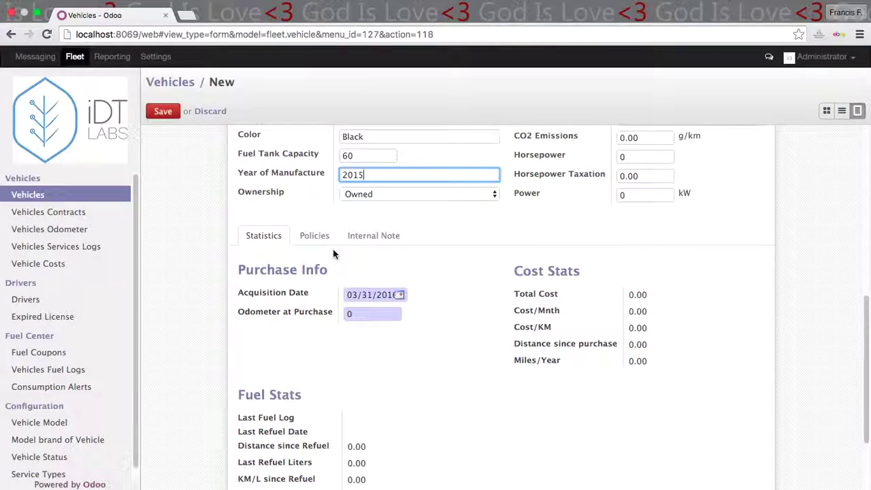
scroll(333, 254, "up", 2)
left_click(372, 249)
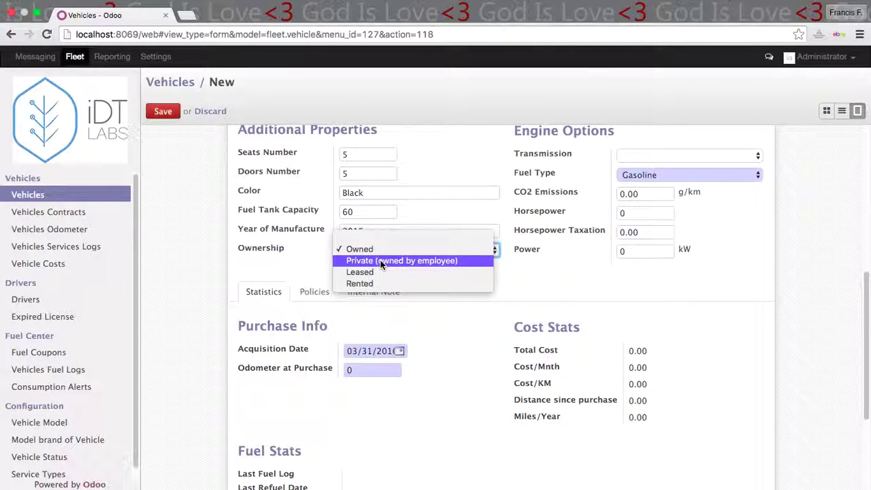
left_click(381, 263)
scroll(448, 306, "up", 2)
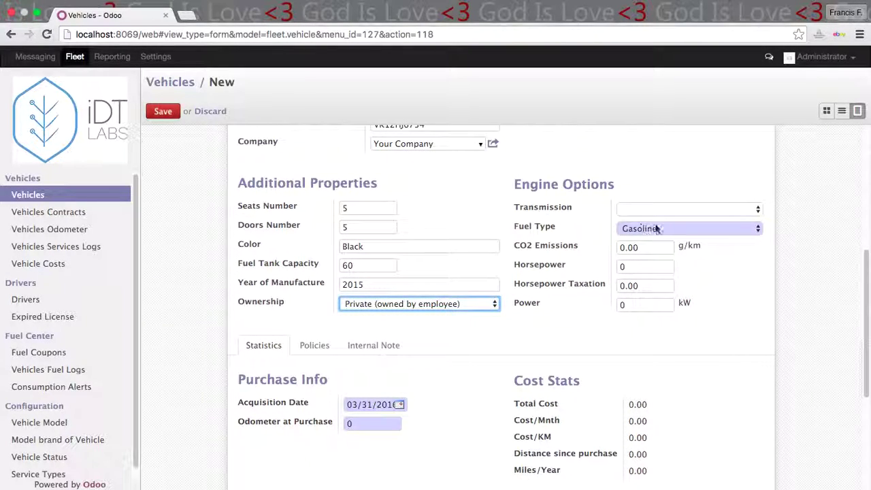
Step: Set the transmission to Automatic and keep Gasoline as the fuel type
left_click(696, 210)
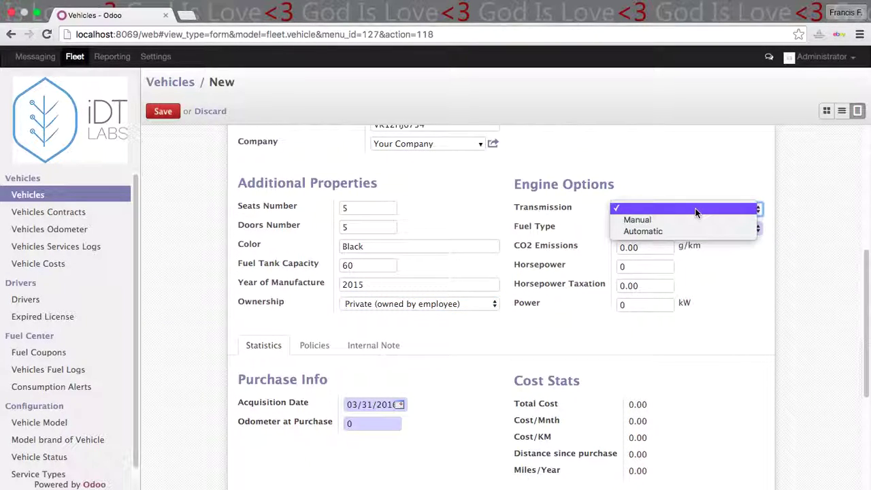
left_click(690, 232)
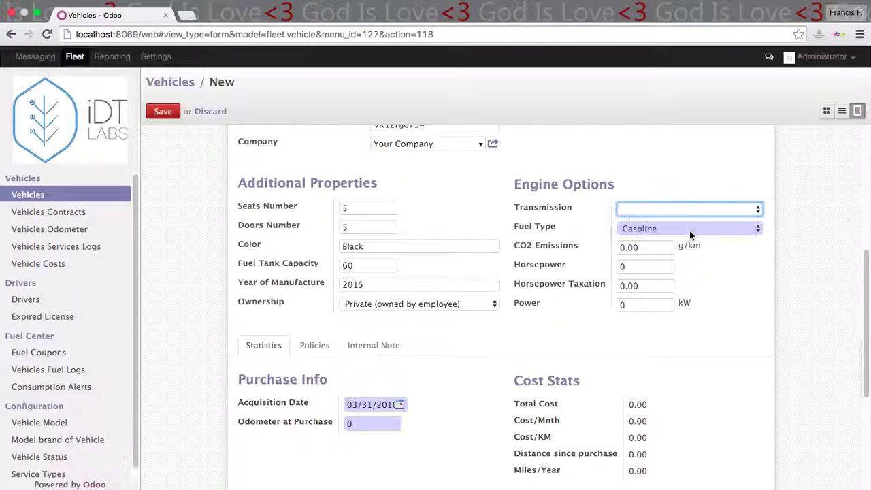
left_click(687, 229)
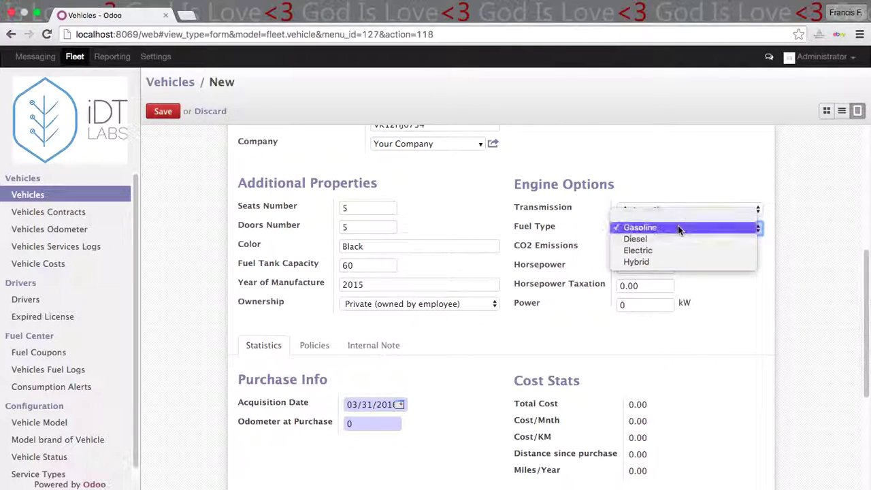
left_click(683, 228)
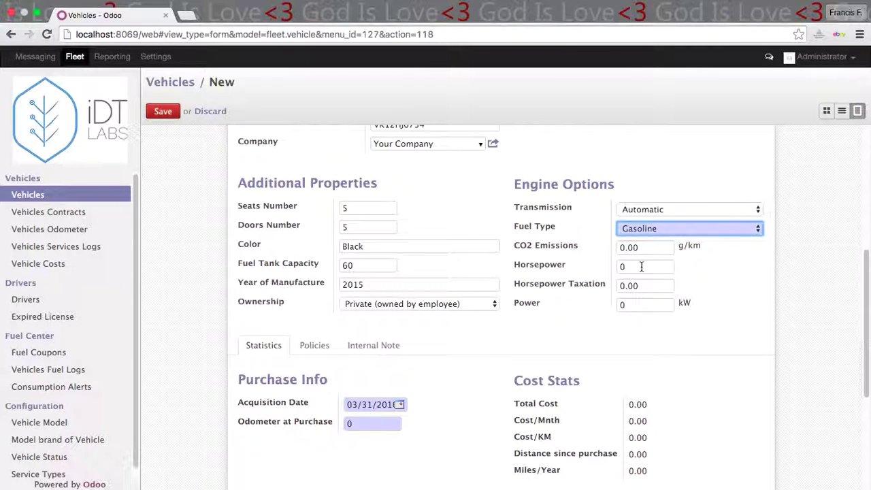
scroll(614, 305, "down", 2)
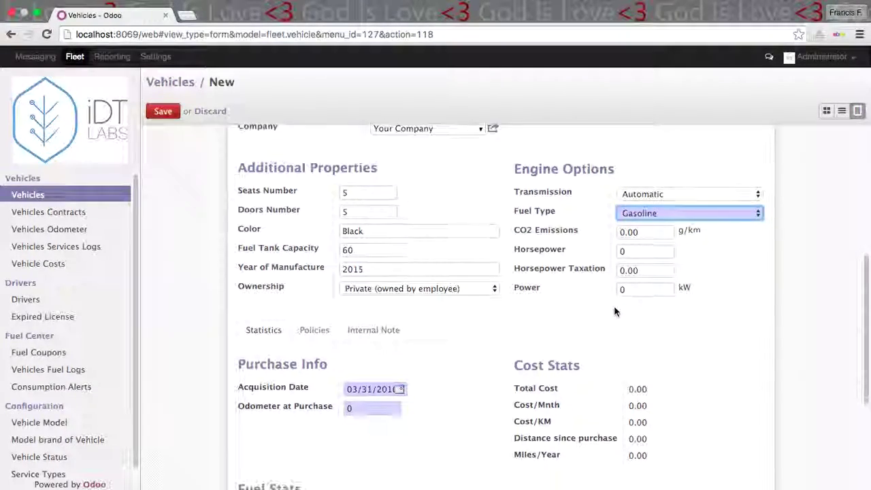
scroll(599, 323, "down", 3)
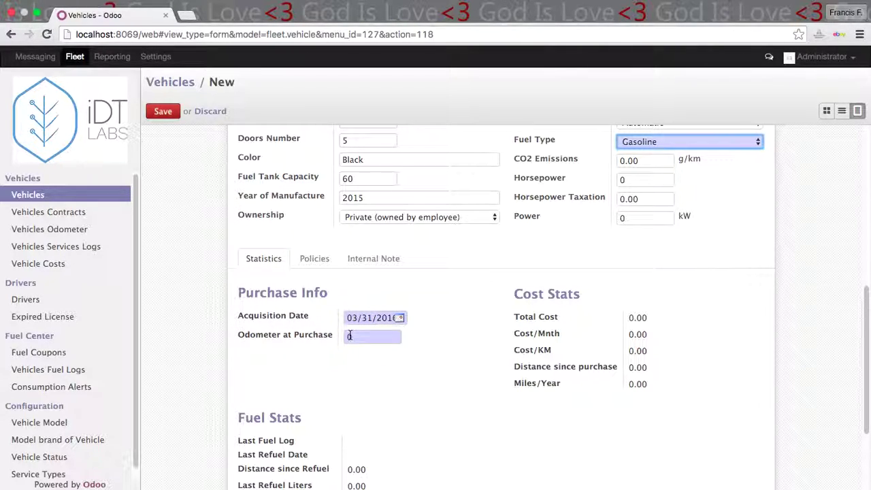
scroll(365, 339, "up", 10)
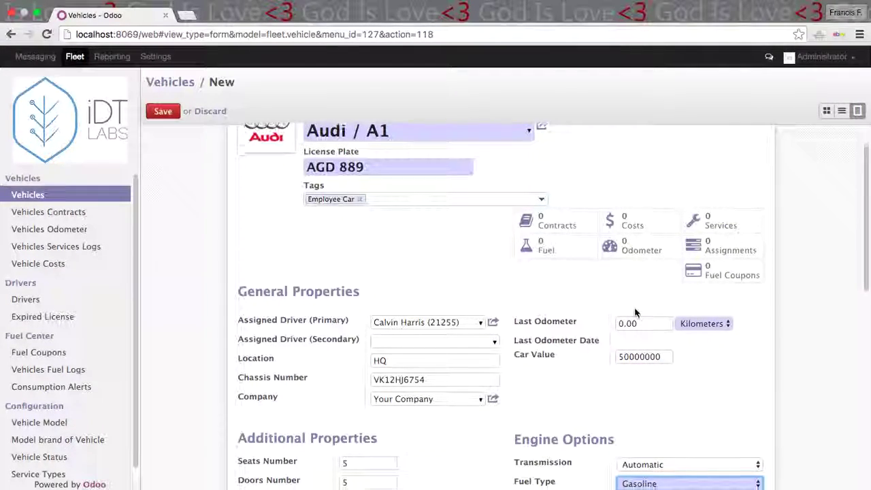
scroll(623, 327, "down", 5)
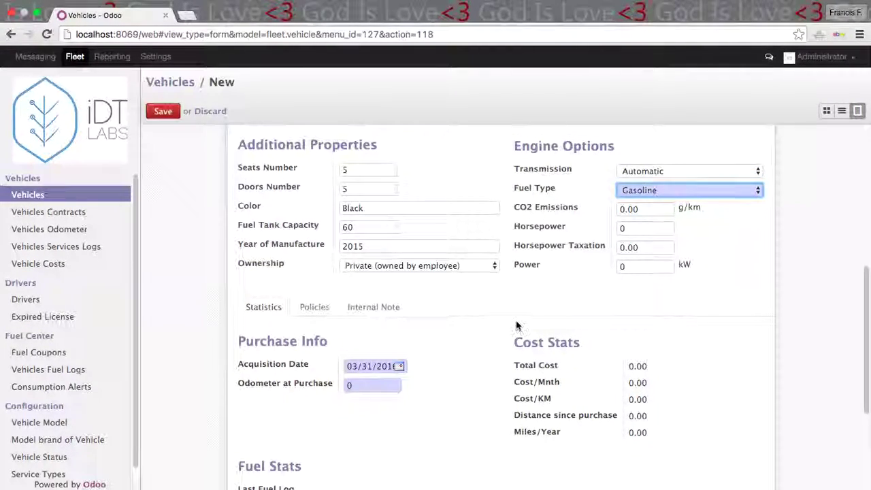
scroll(363, 384, "up", 3)
scroll(363, 384, "down", 2)
scroll(368, 383, "down", 2)
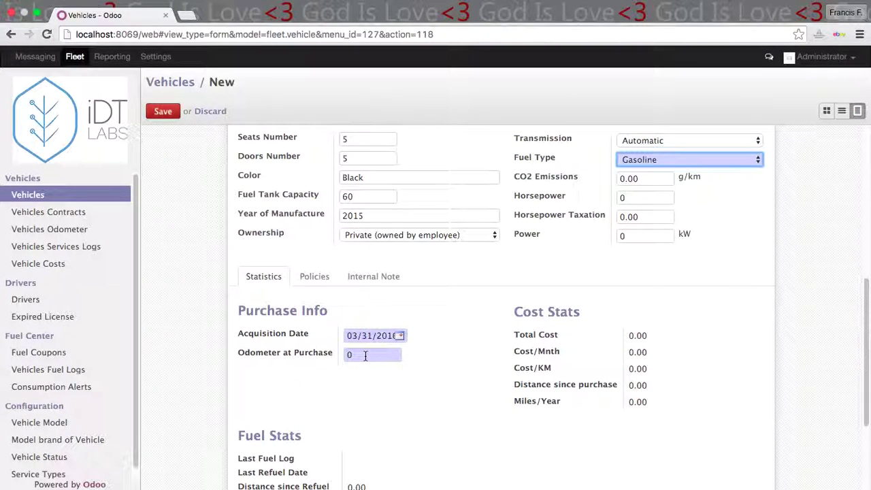
scroll(321, 279, "up", 3)
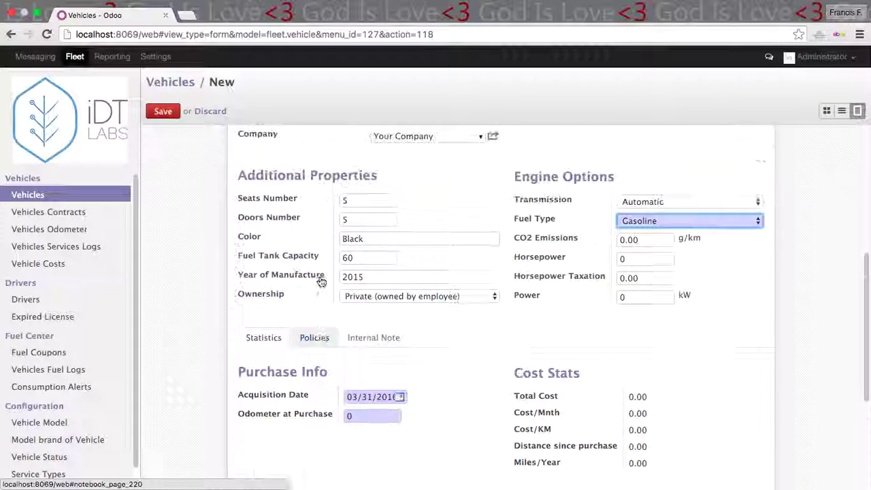
scroll(320, 279, "down", 6)
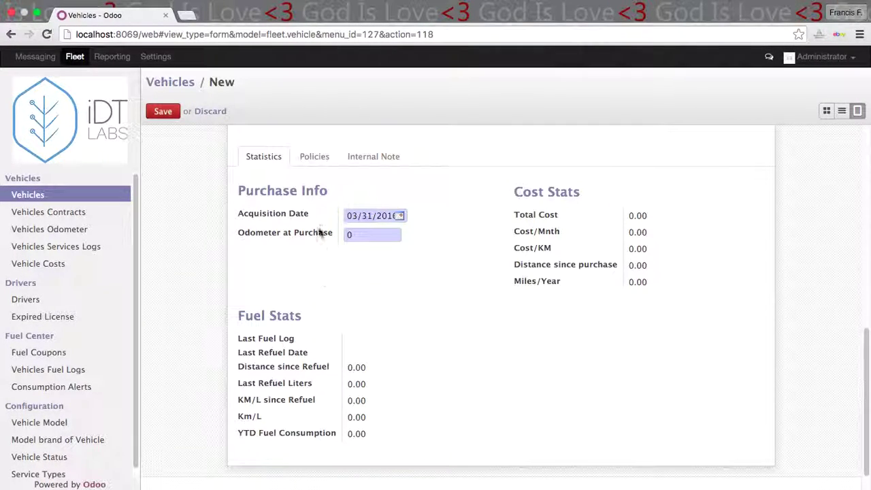
Step: On the Policies tab, set fueling frequency to Weekly and fuel amount to 60
left_click(314, 164)
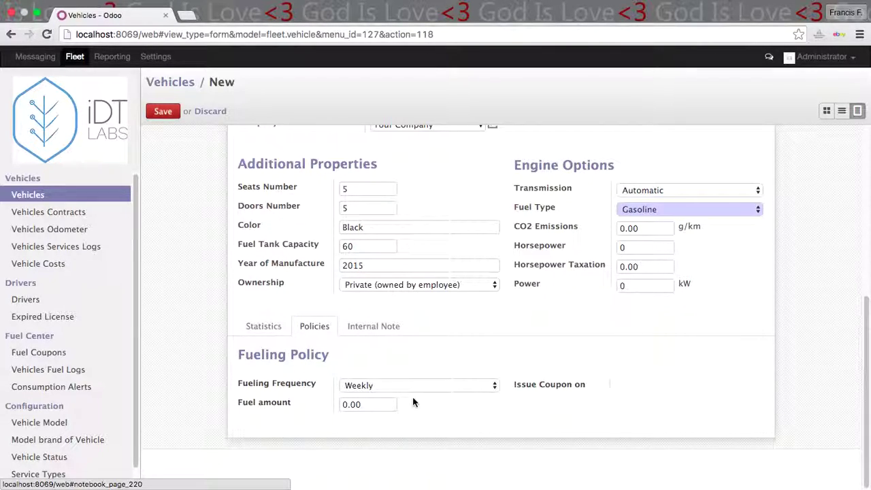
left_click(393, 386)
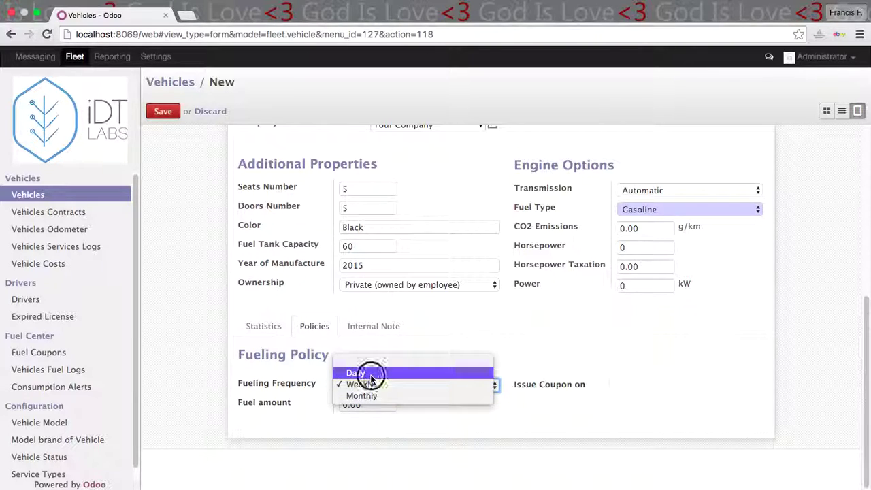
left_click(371, 383)
left_click(371, 403)
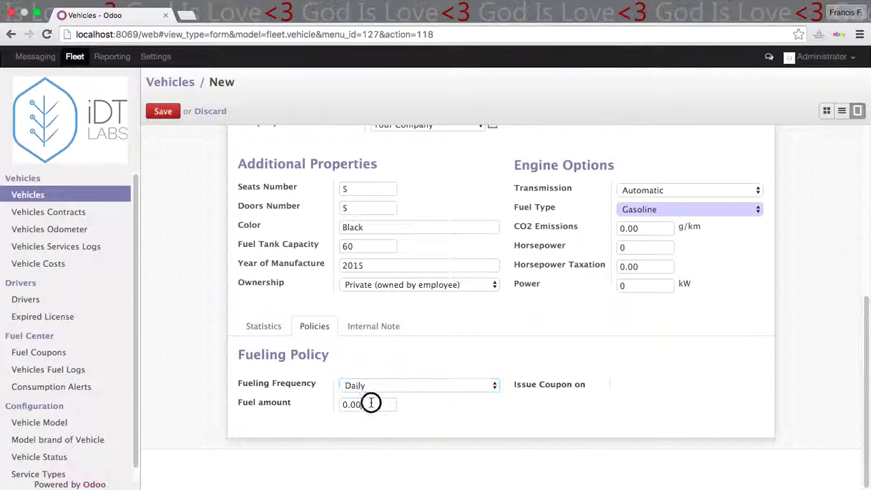
double_click(355, 403)
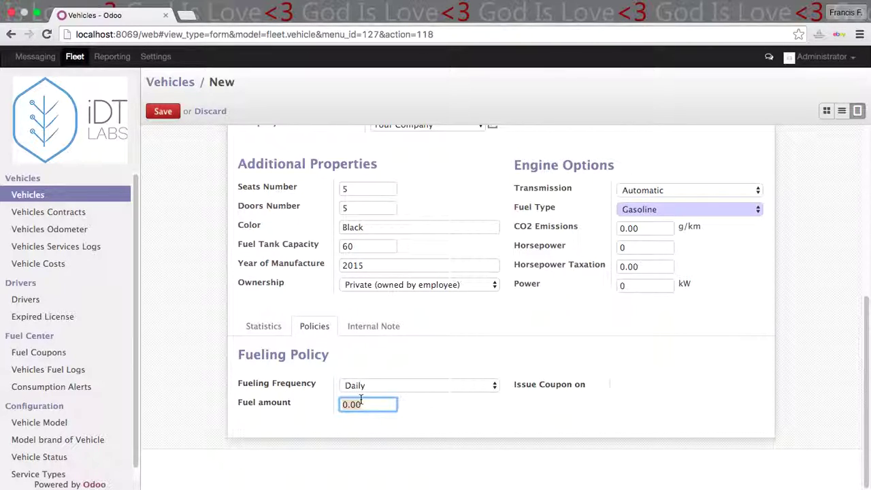
left_click(389, 386)
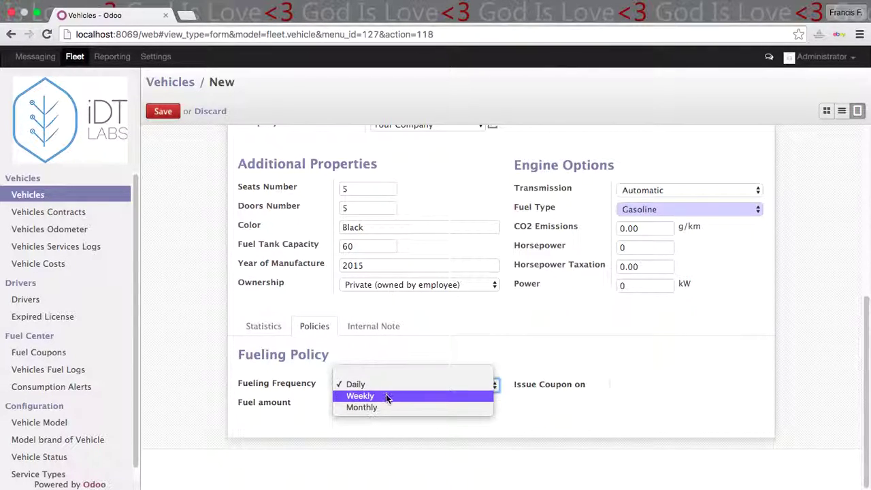
left_click(385, 401)
left_click_drag(382, 405, 306, 394)
type("60")
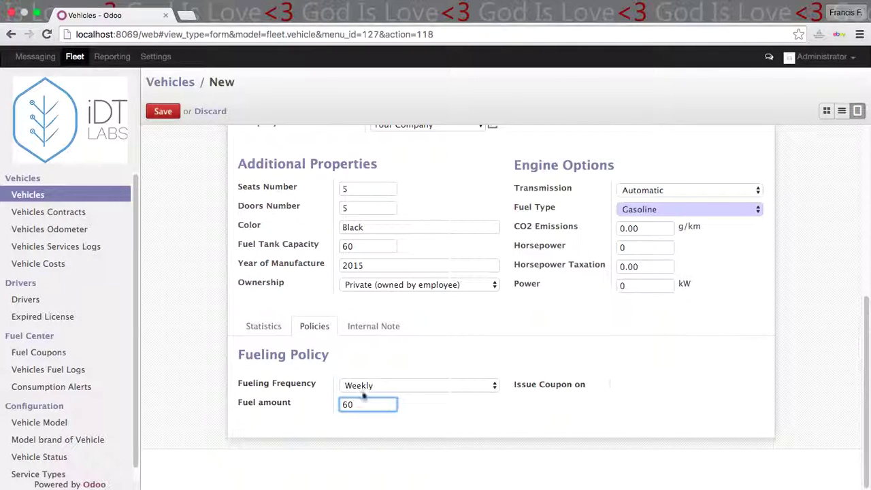
left_click(604, 384)
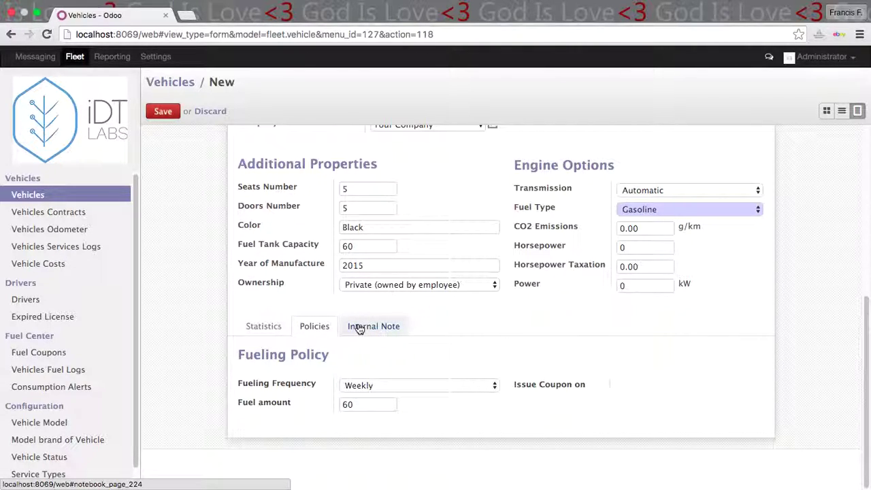
left_click(359, 327)
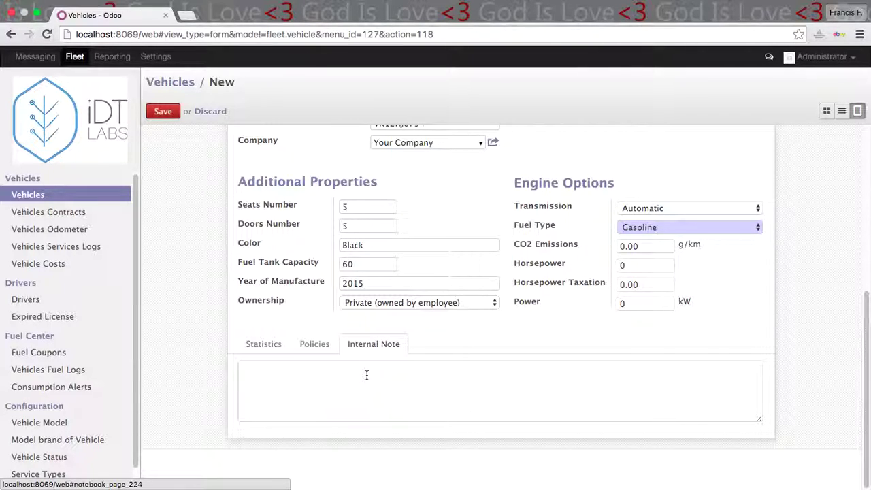
left_click(318, 345)
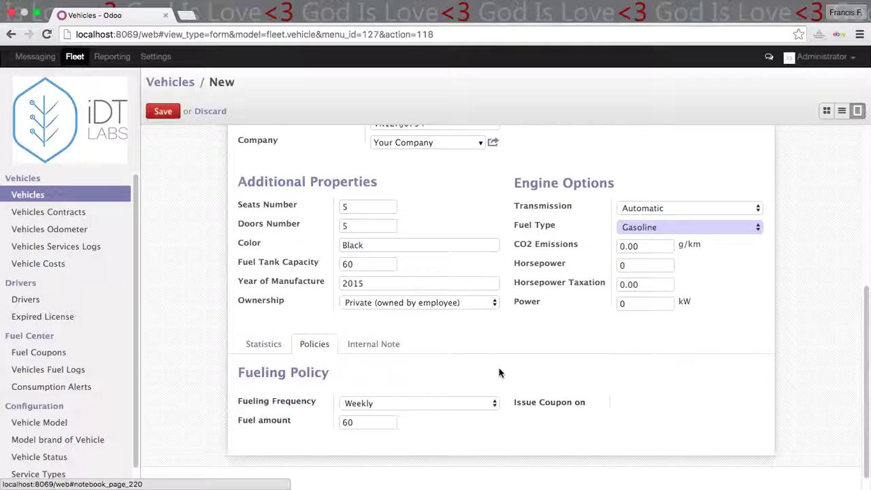
scroll(499, 373, "down", 1)
scroll(499, 372, "up", 5)
scroll(499, 372, "down", 5)
left_click(261, 328)
scroll(371, 356, "down", 5)
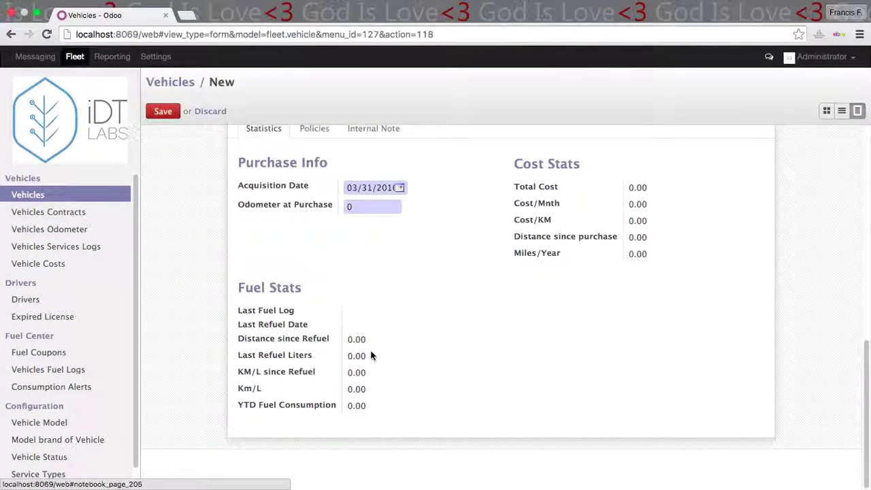
scroll(371, 356, "up", 7)
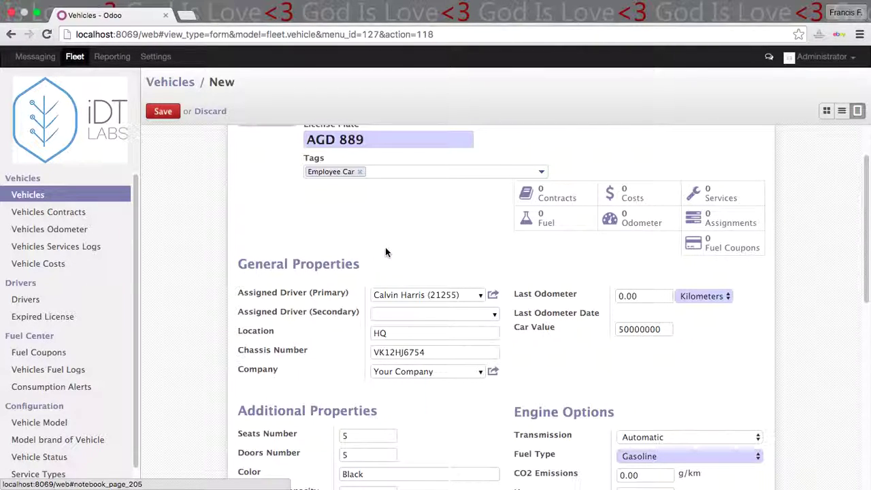
scroll(385, 252, "up", 2)
scroll(386, 252, "down", 5)
scroll(385, 252, "up", 5)
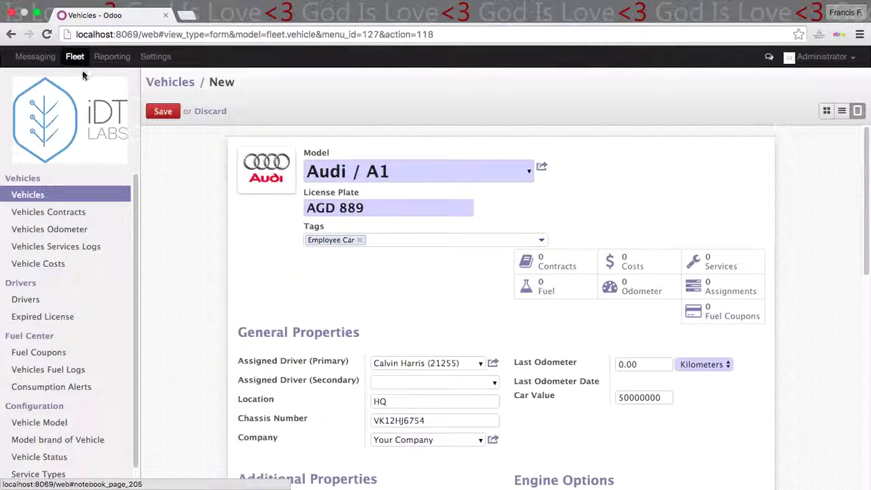
Step: Save the Audi / A1 and check its one driver assignment and 0.00 km odometer entry
left_click(163, 113)
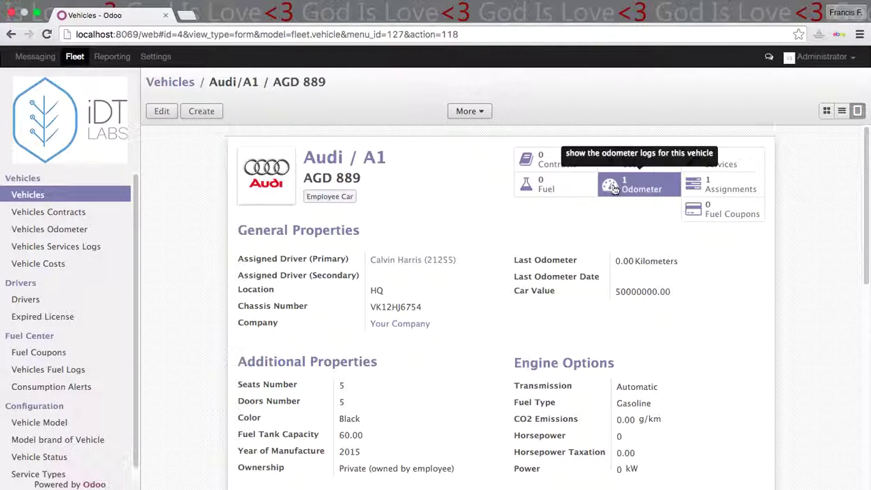
left_click(718, 189)
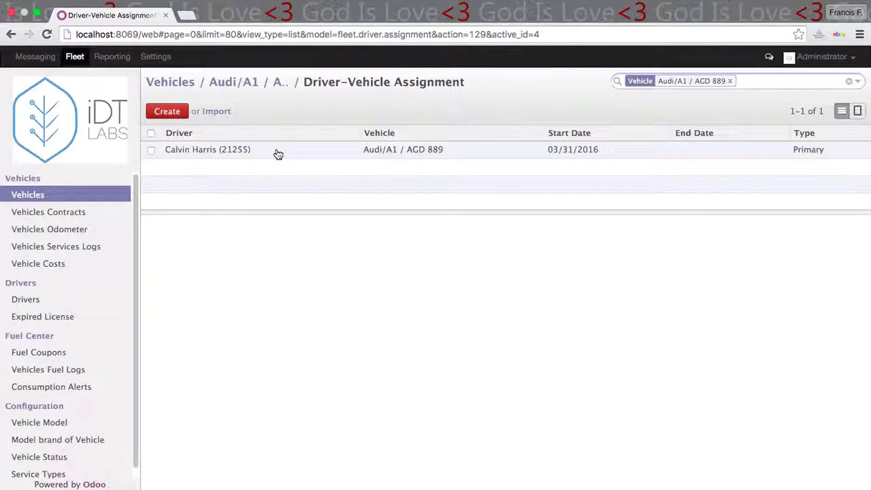
left_click(231, 85)
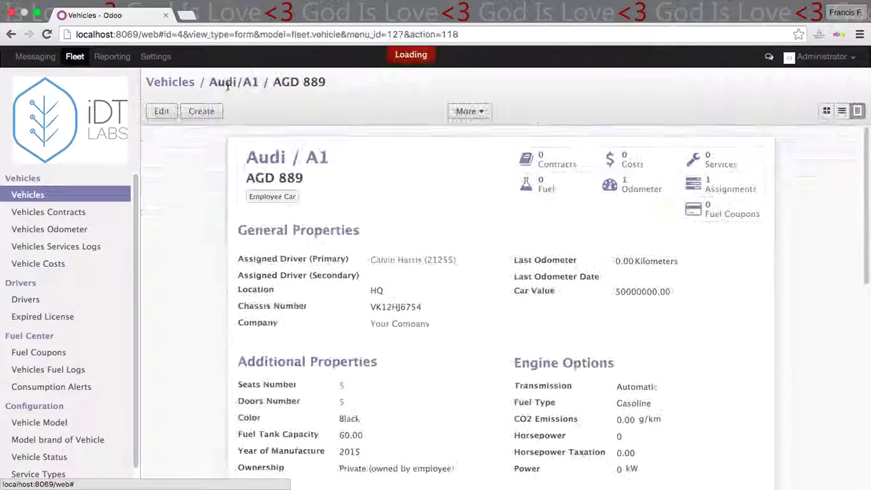
left_click(643, 190)
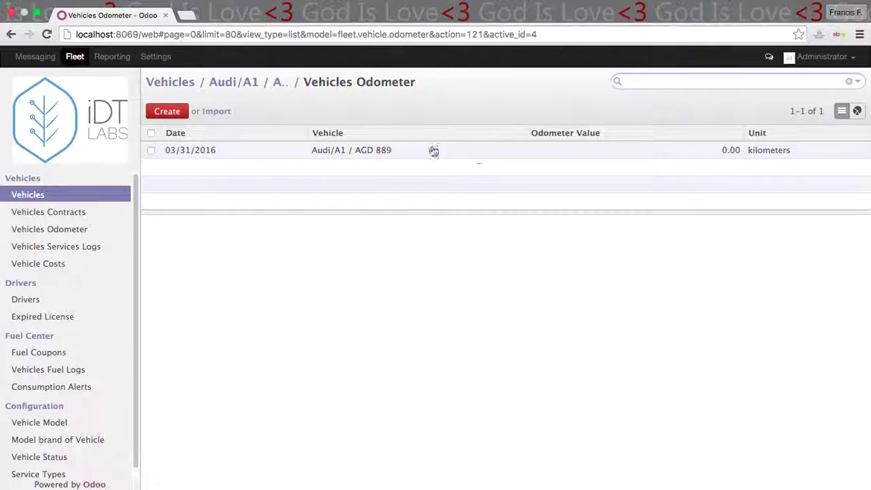
left_click(224, 83)
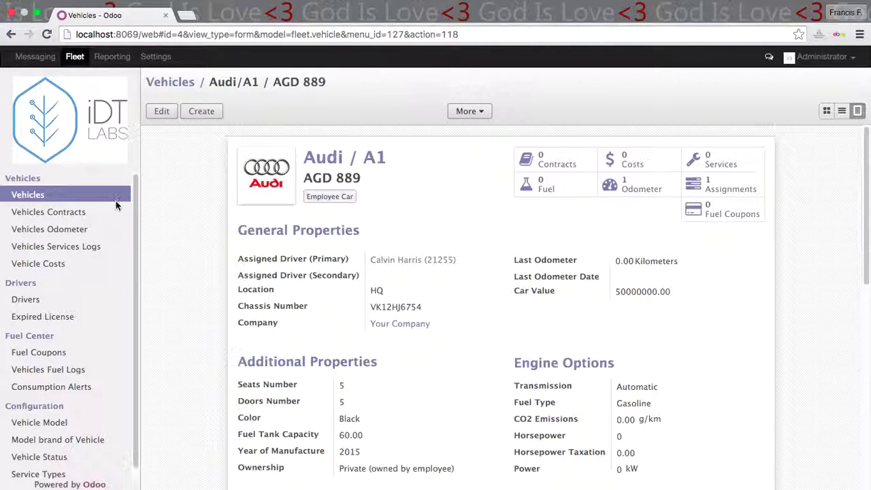
Step: Open the AGD 889 record from list view, then visit Vehicle Costs and return to Vehicles
left_click(842, 114)
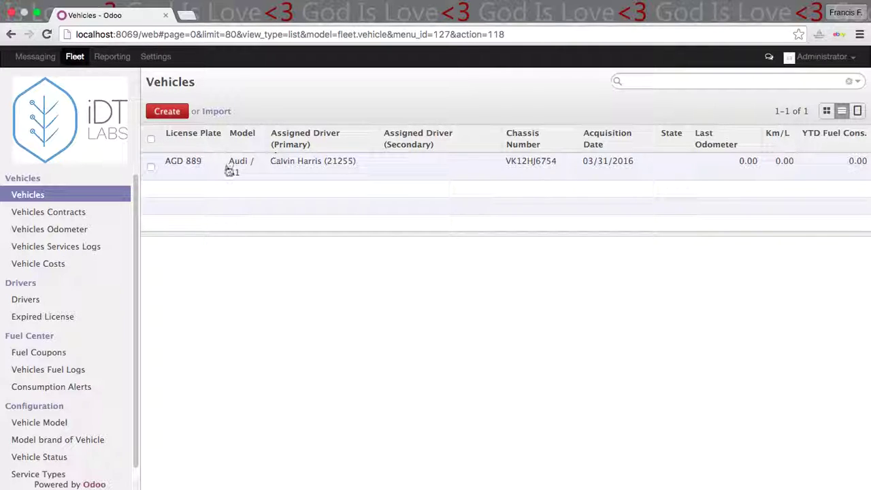
left_click(183, 168)
scroll(381, 280, "down", 8)
scroll(380, 280, "up", 8)
scroll(380, 281, "down", 10)
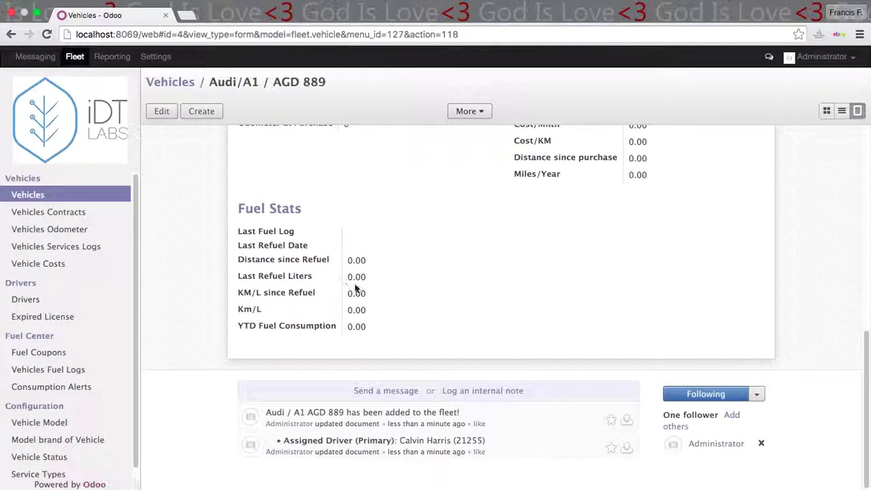
scroll(399, 285, "up", 3)
scroll(397, 280, "down", 2)
scroll(398, 281, "up", 6)
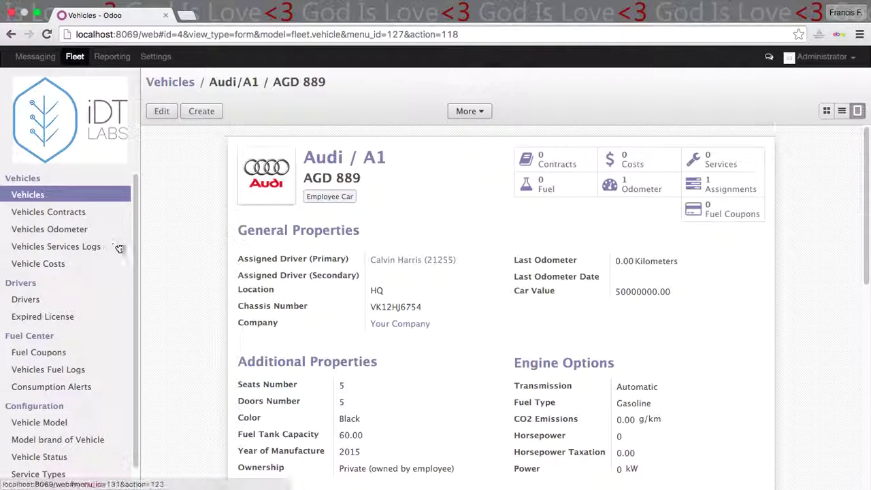
left_click(57, 264)
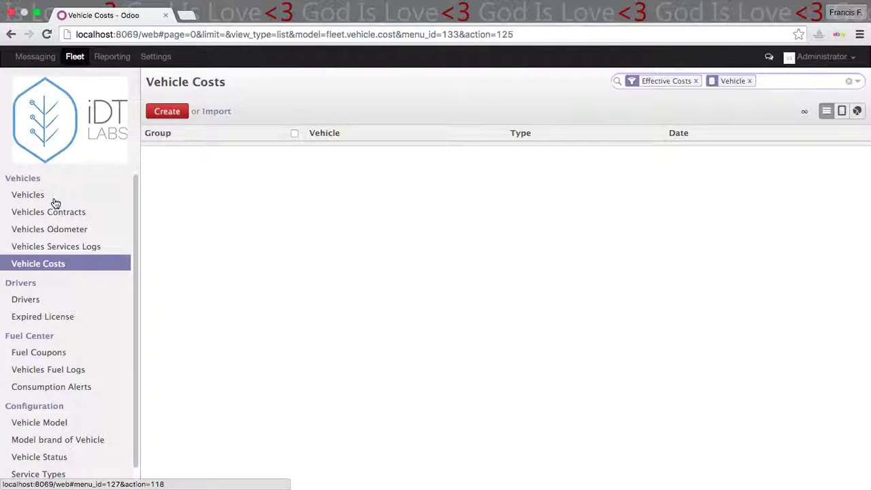
left_click(54, 199)
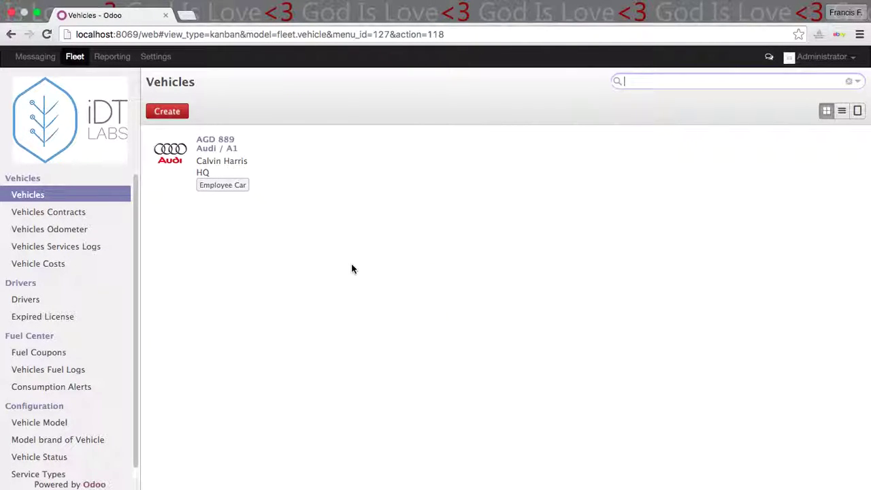